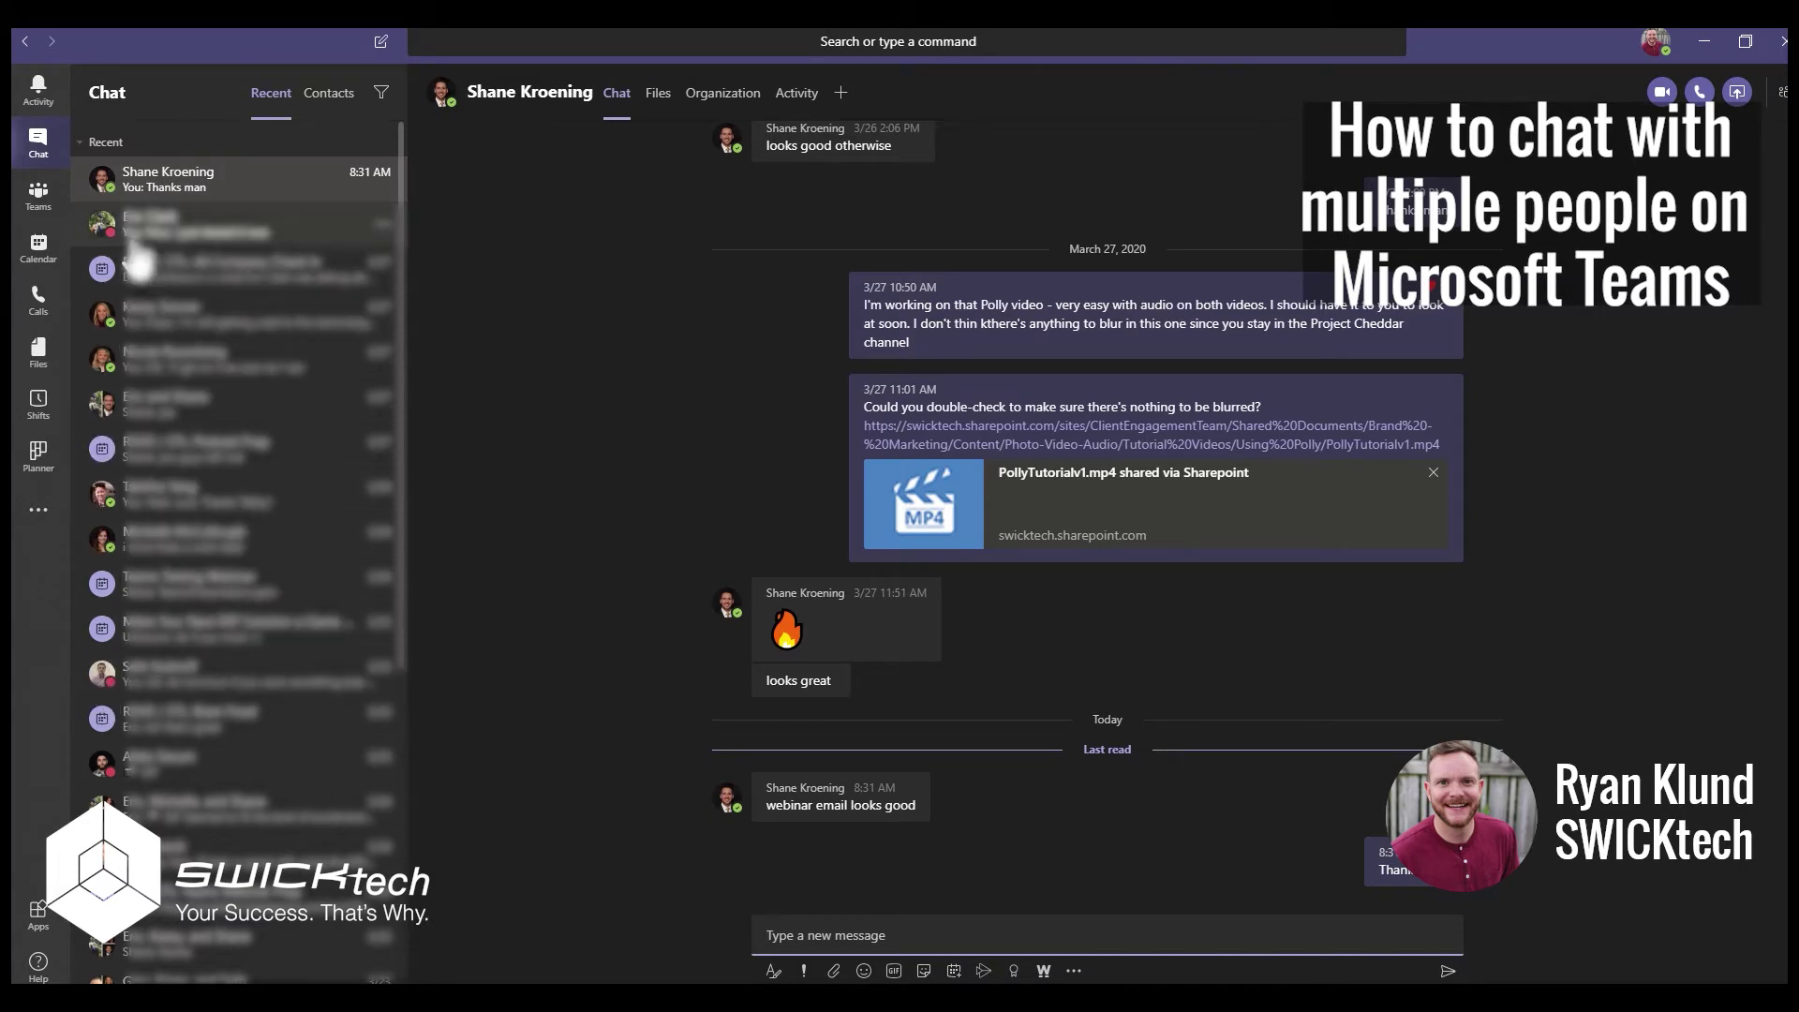
Start a new chat from the compose icon above the Chat list.
left_click(380, 44)
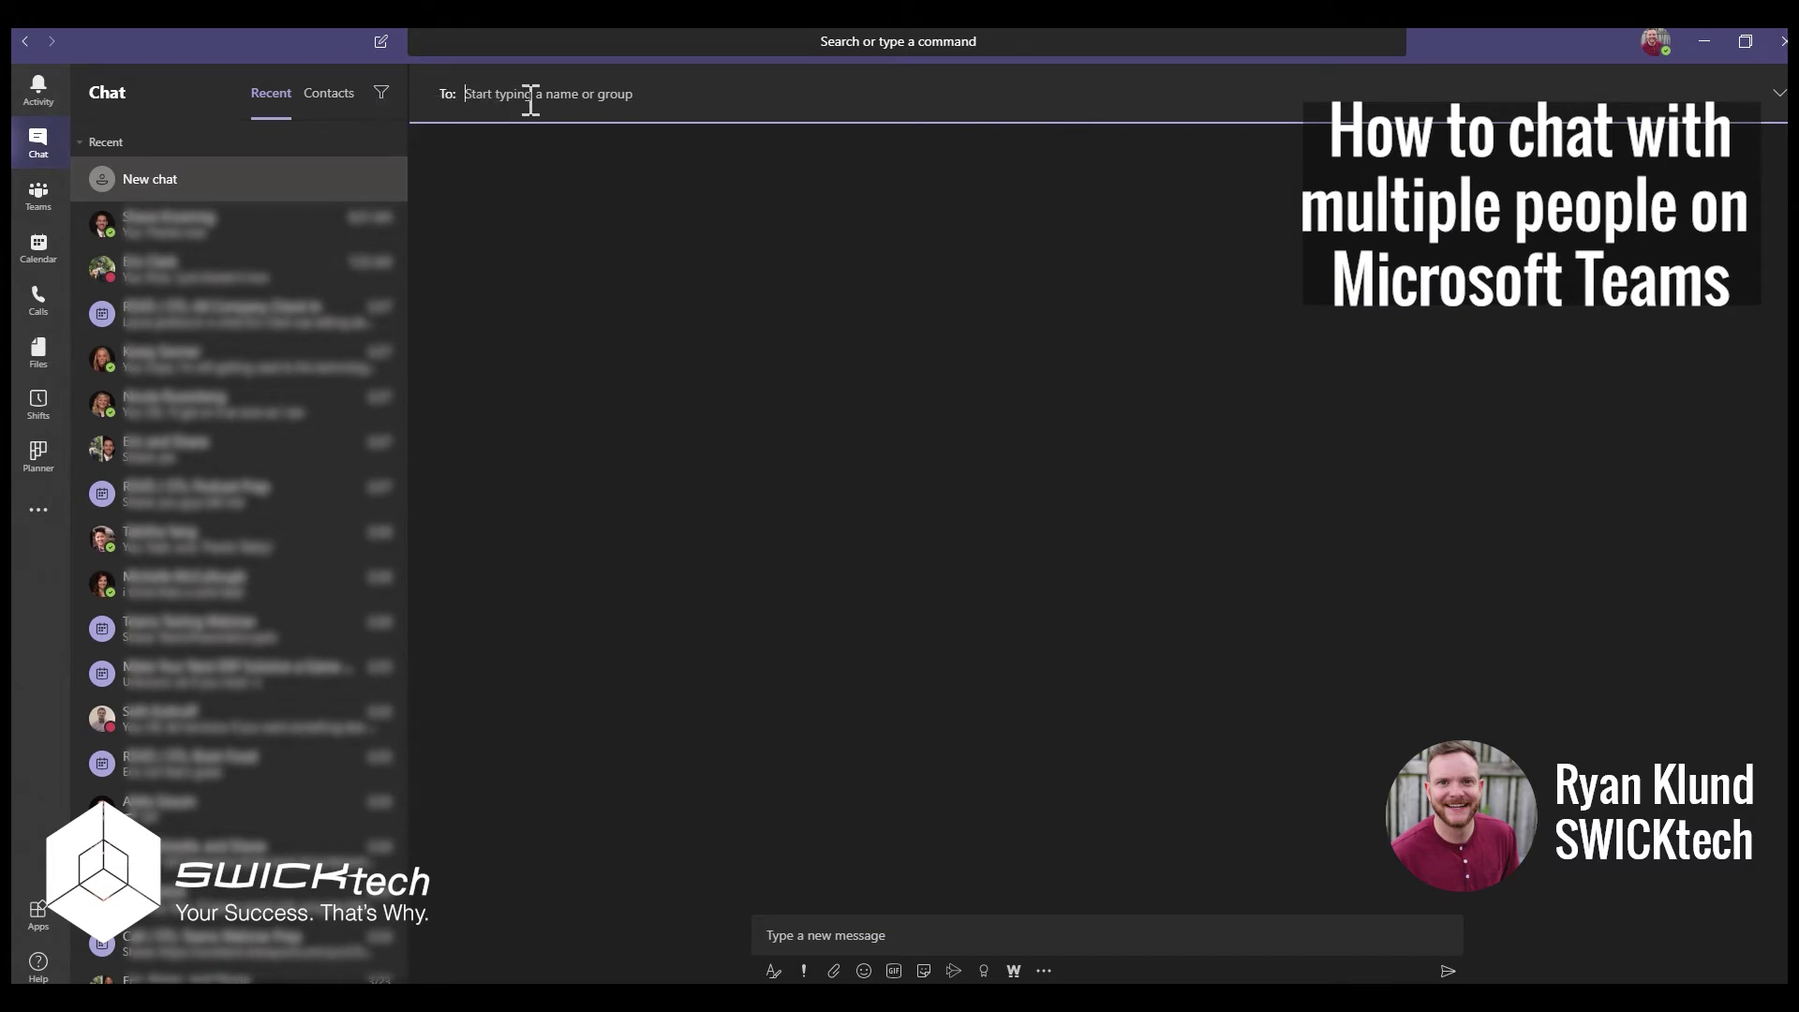
type("shan")
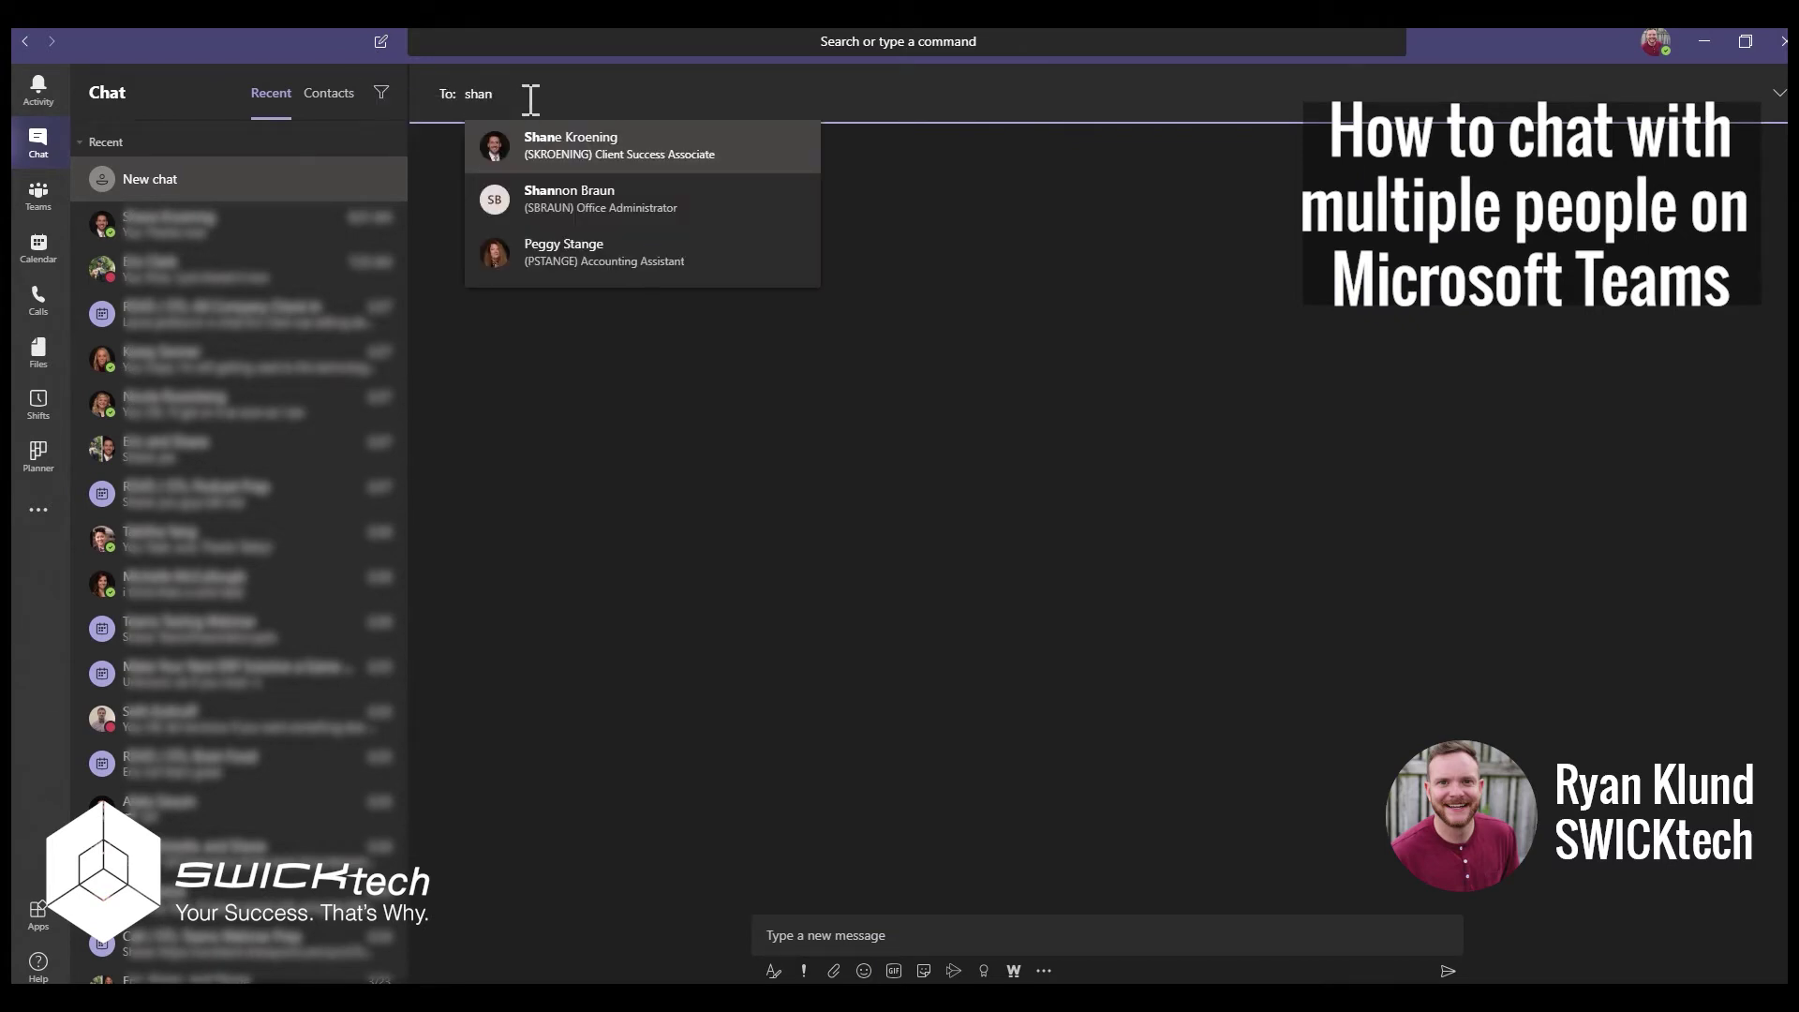
left_click(557, 163)
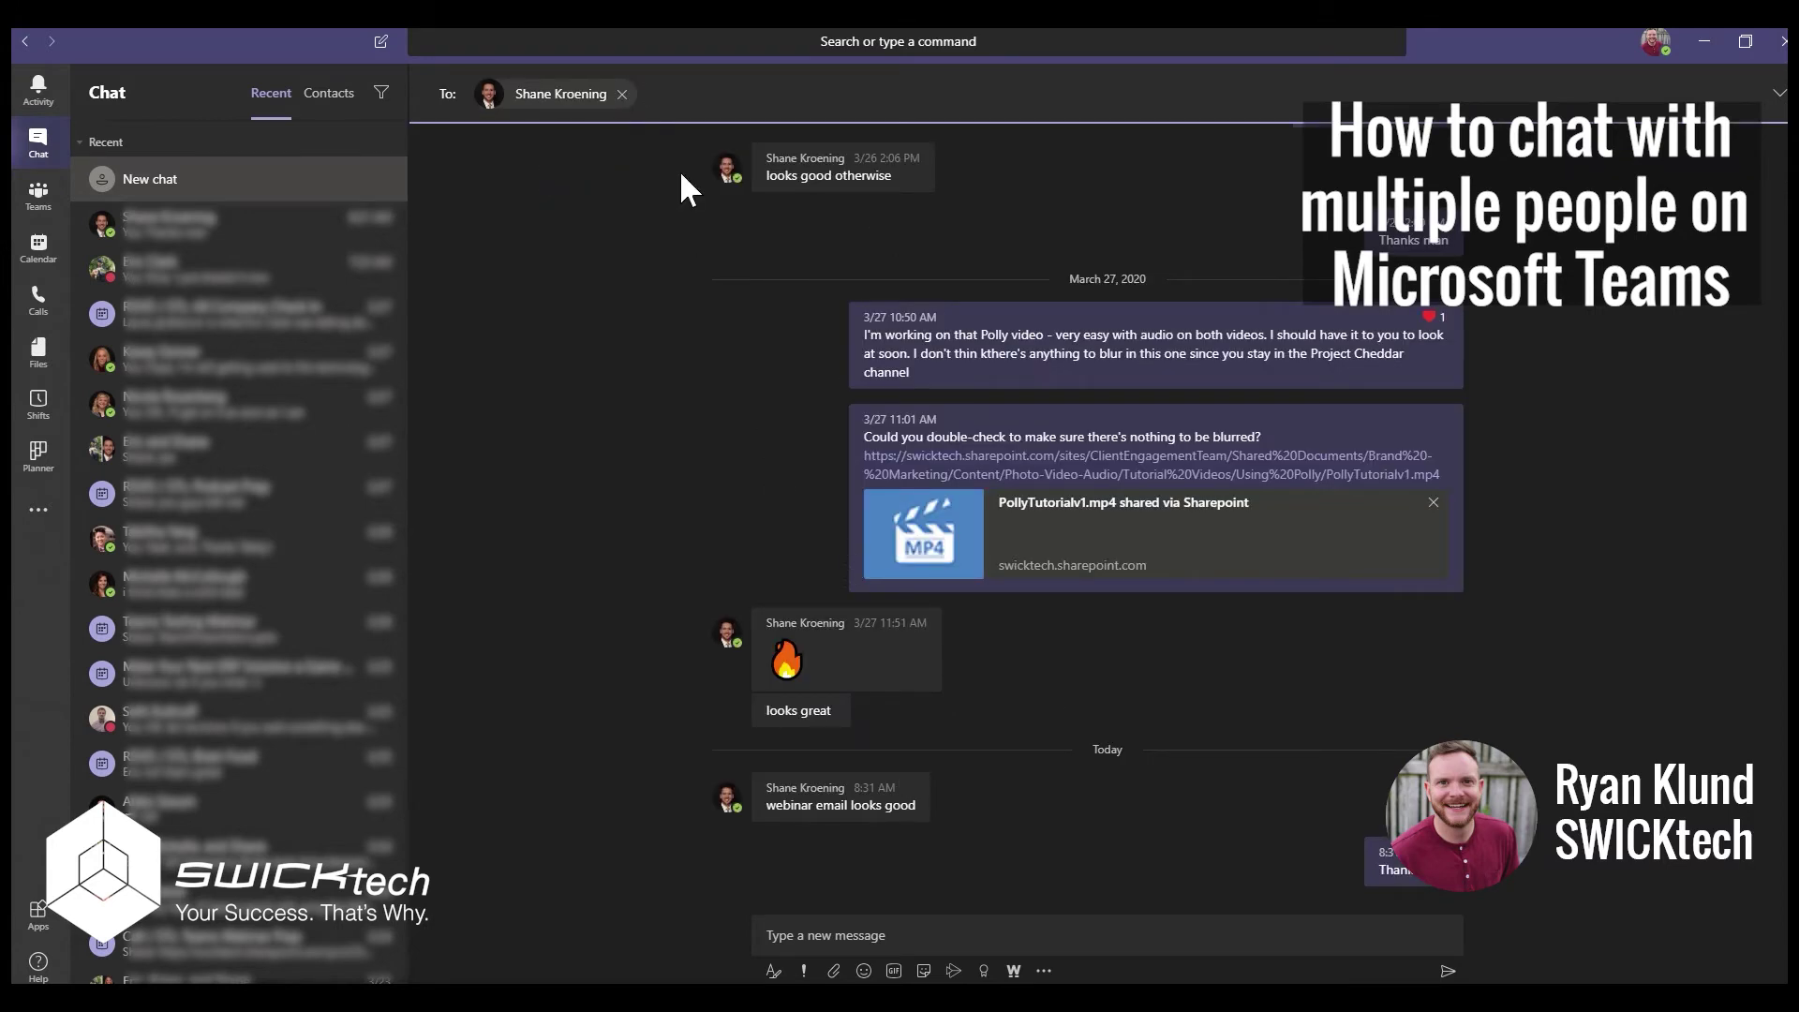
left_click(621, 95)
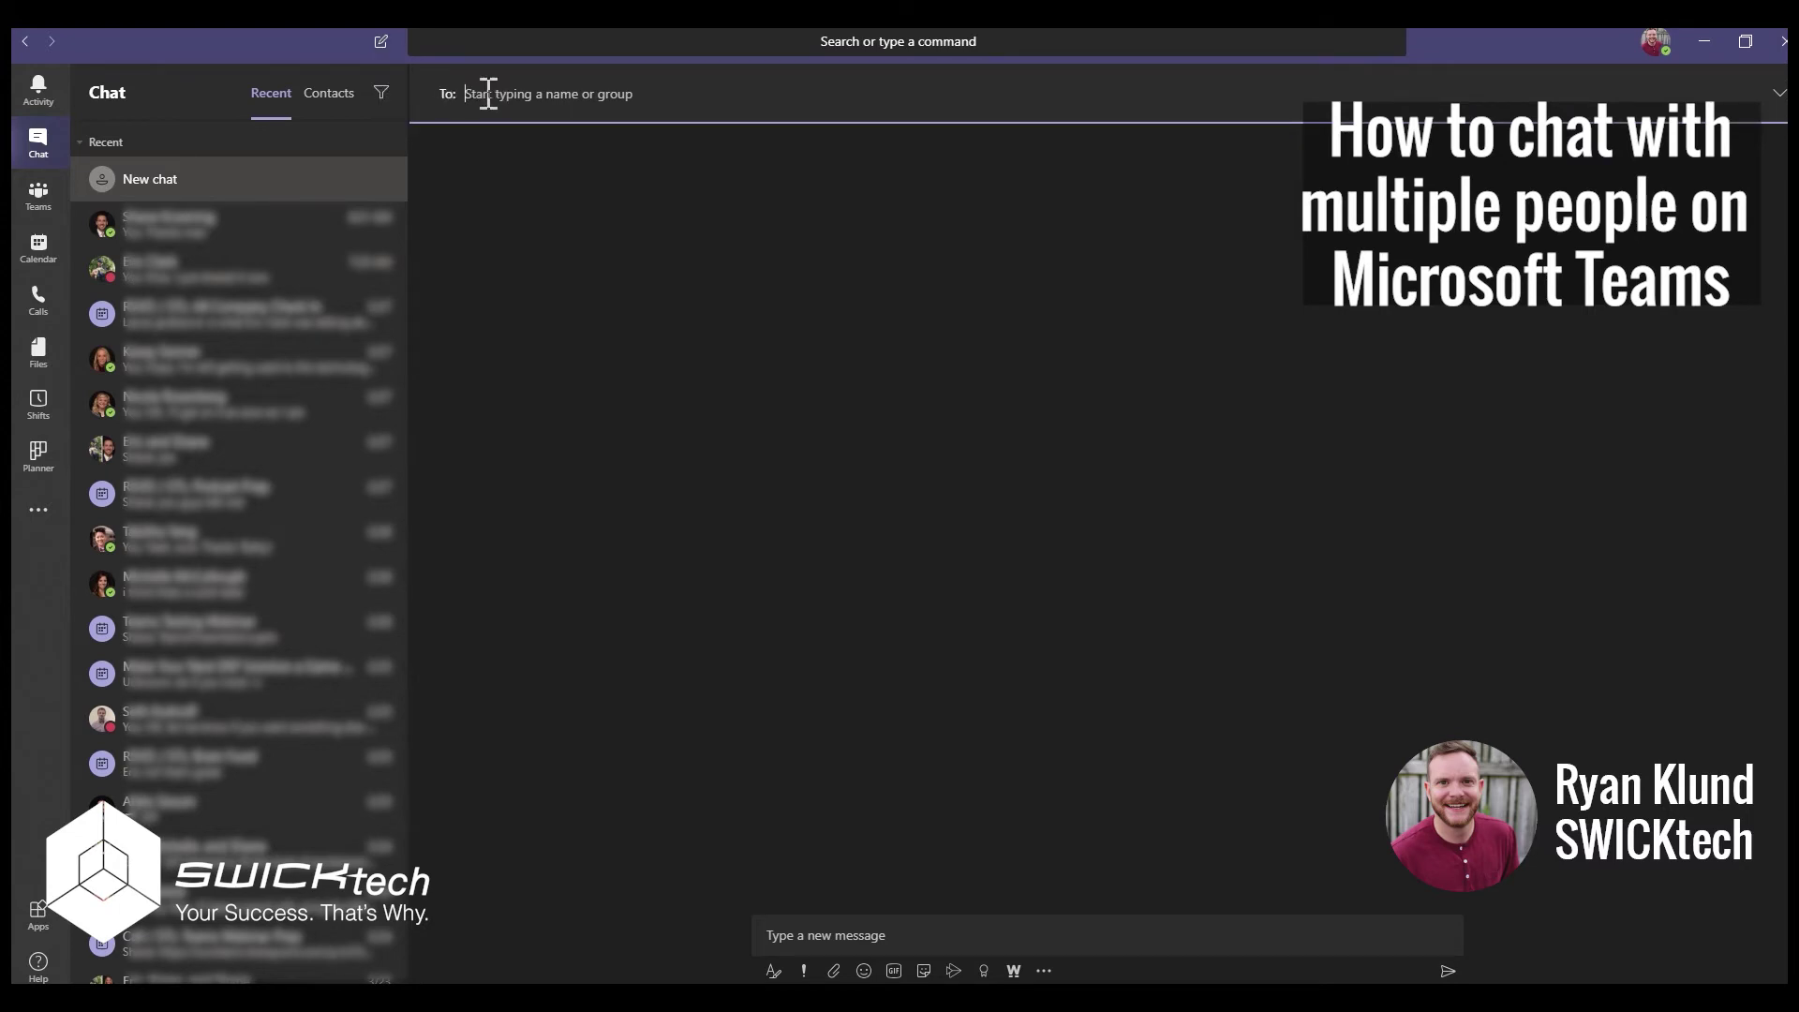
type("eric")
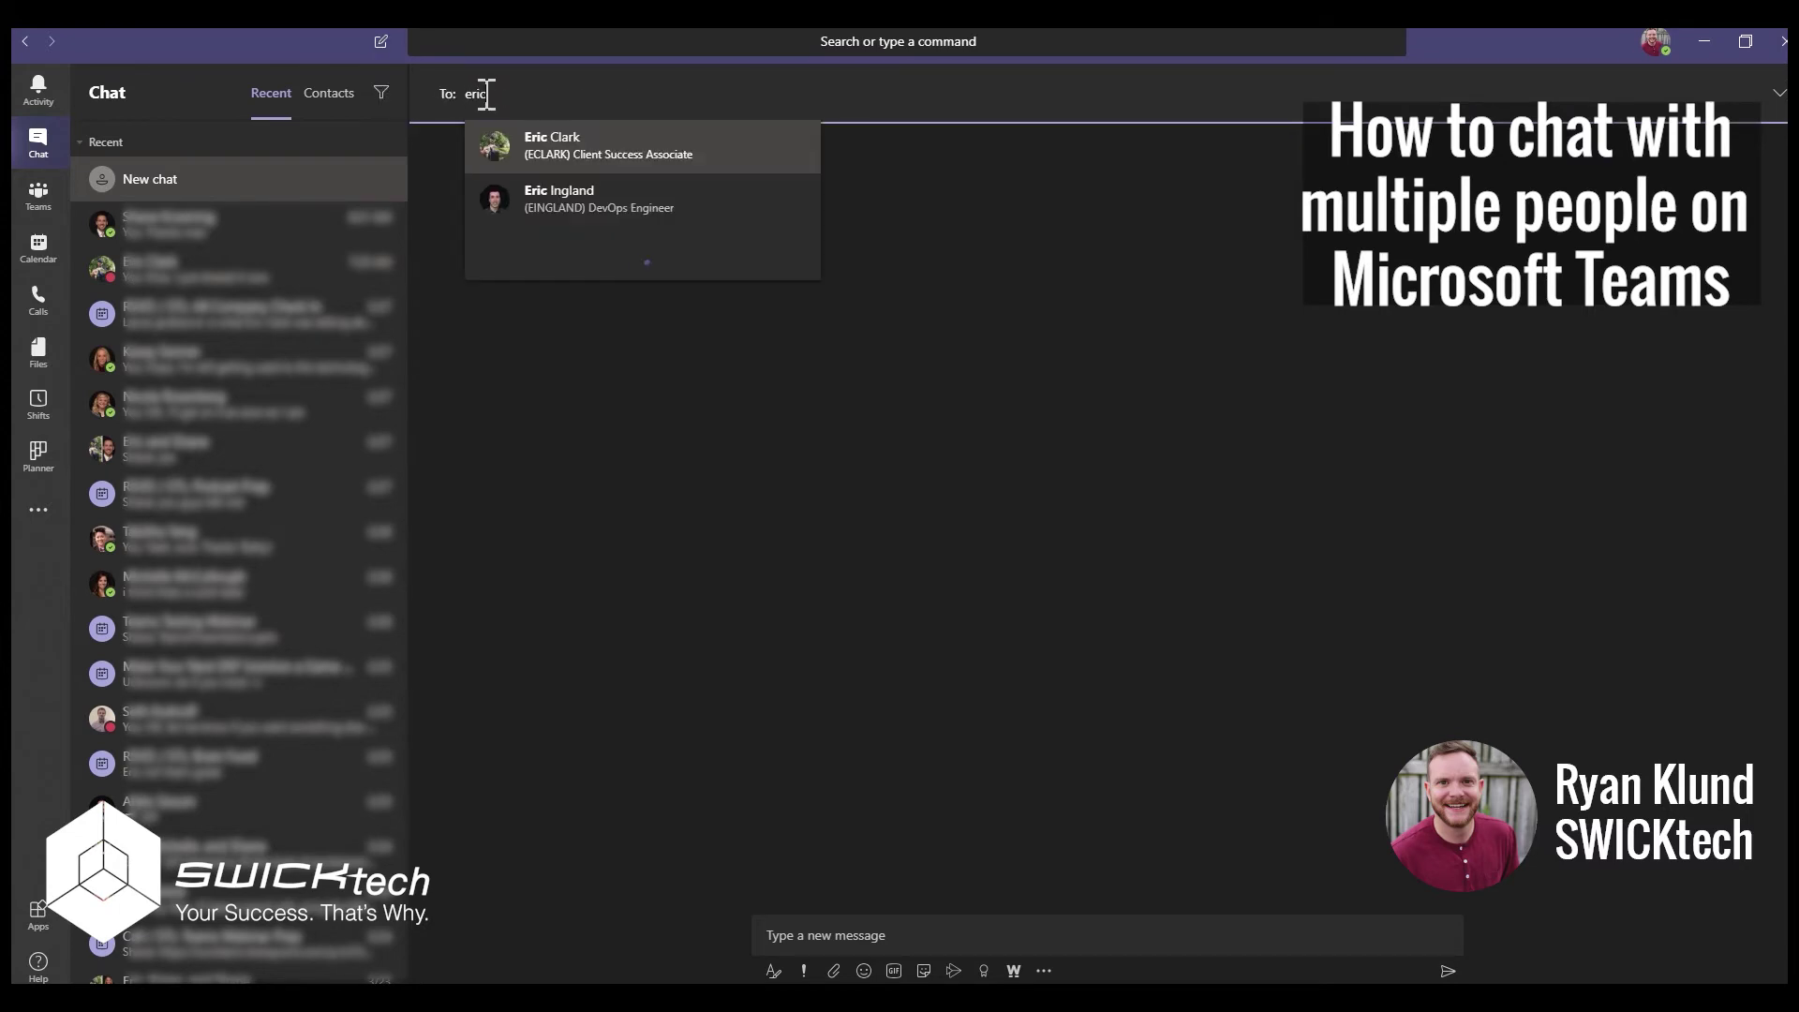
left_click(539, 160)
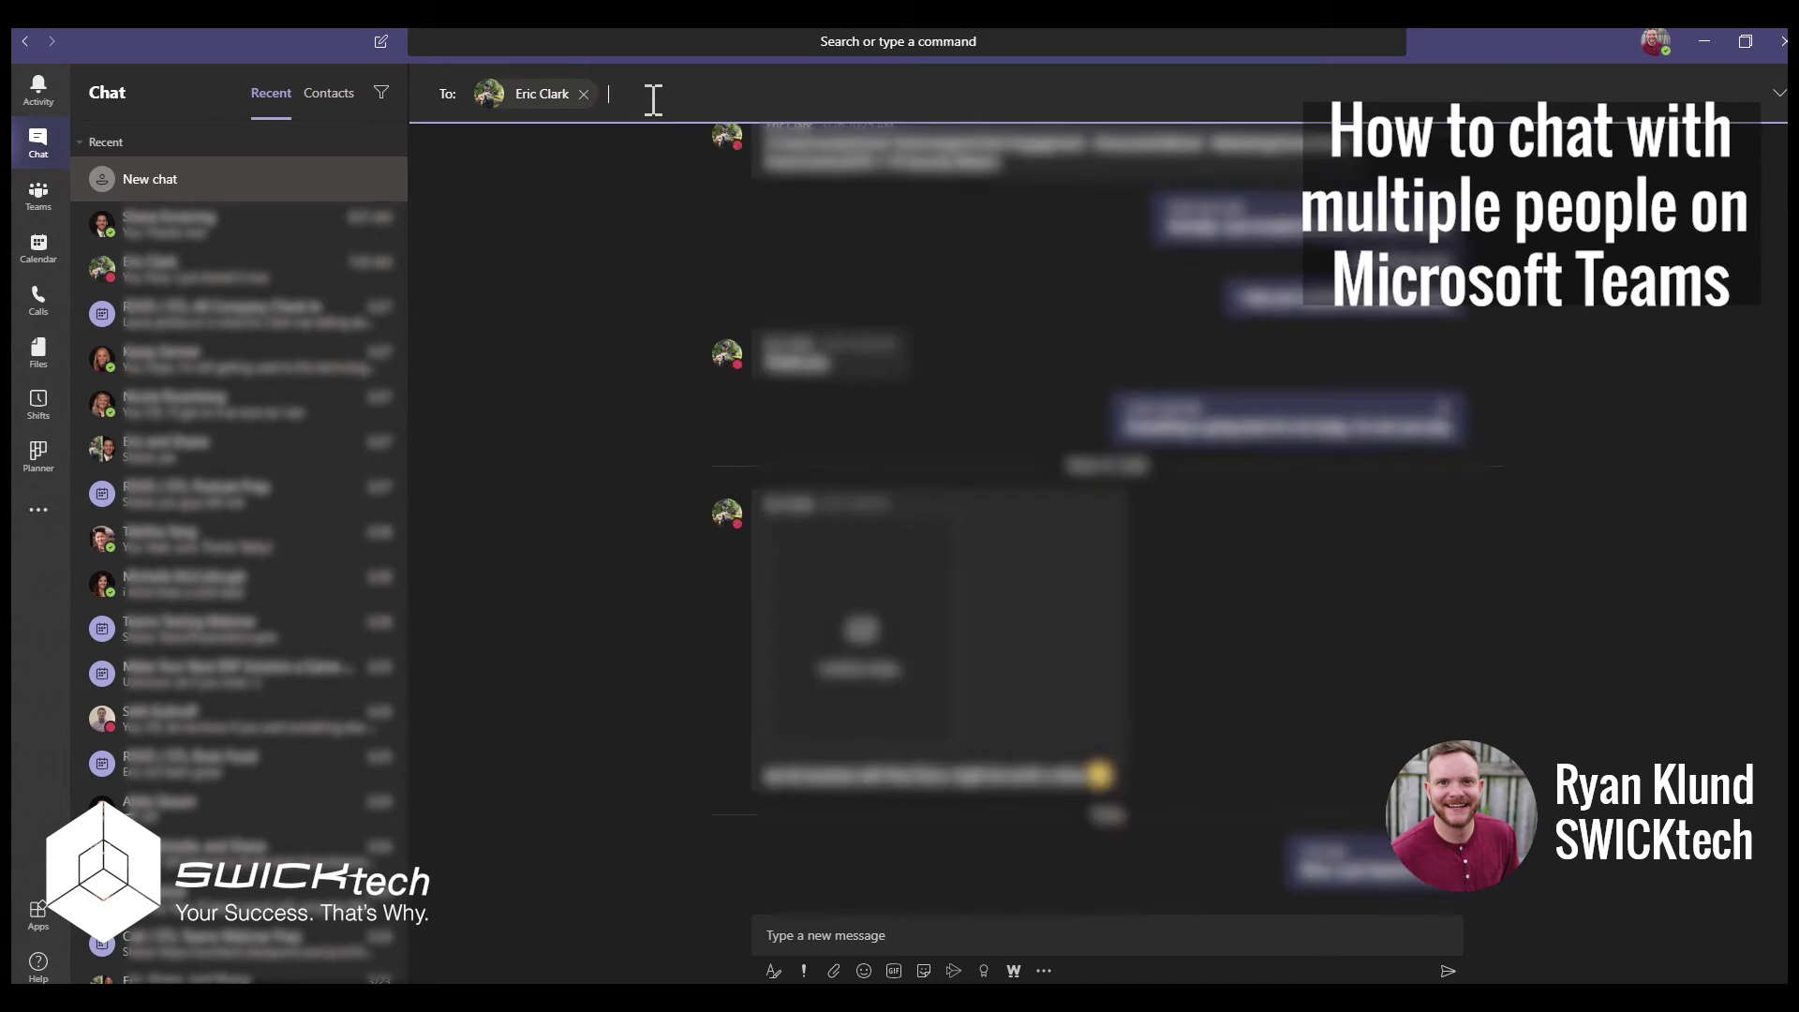
type("shane")
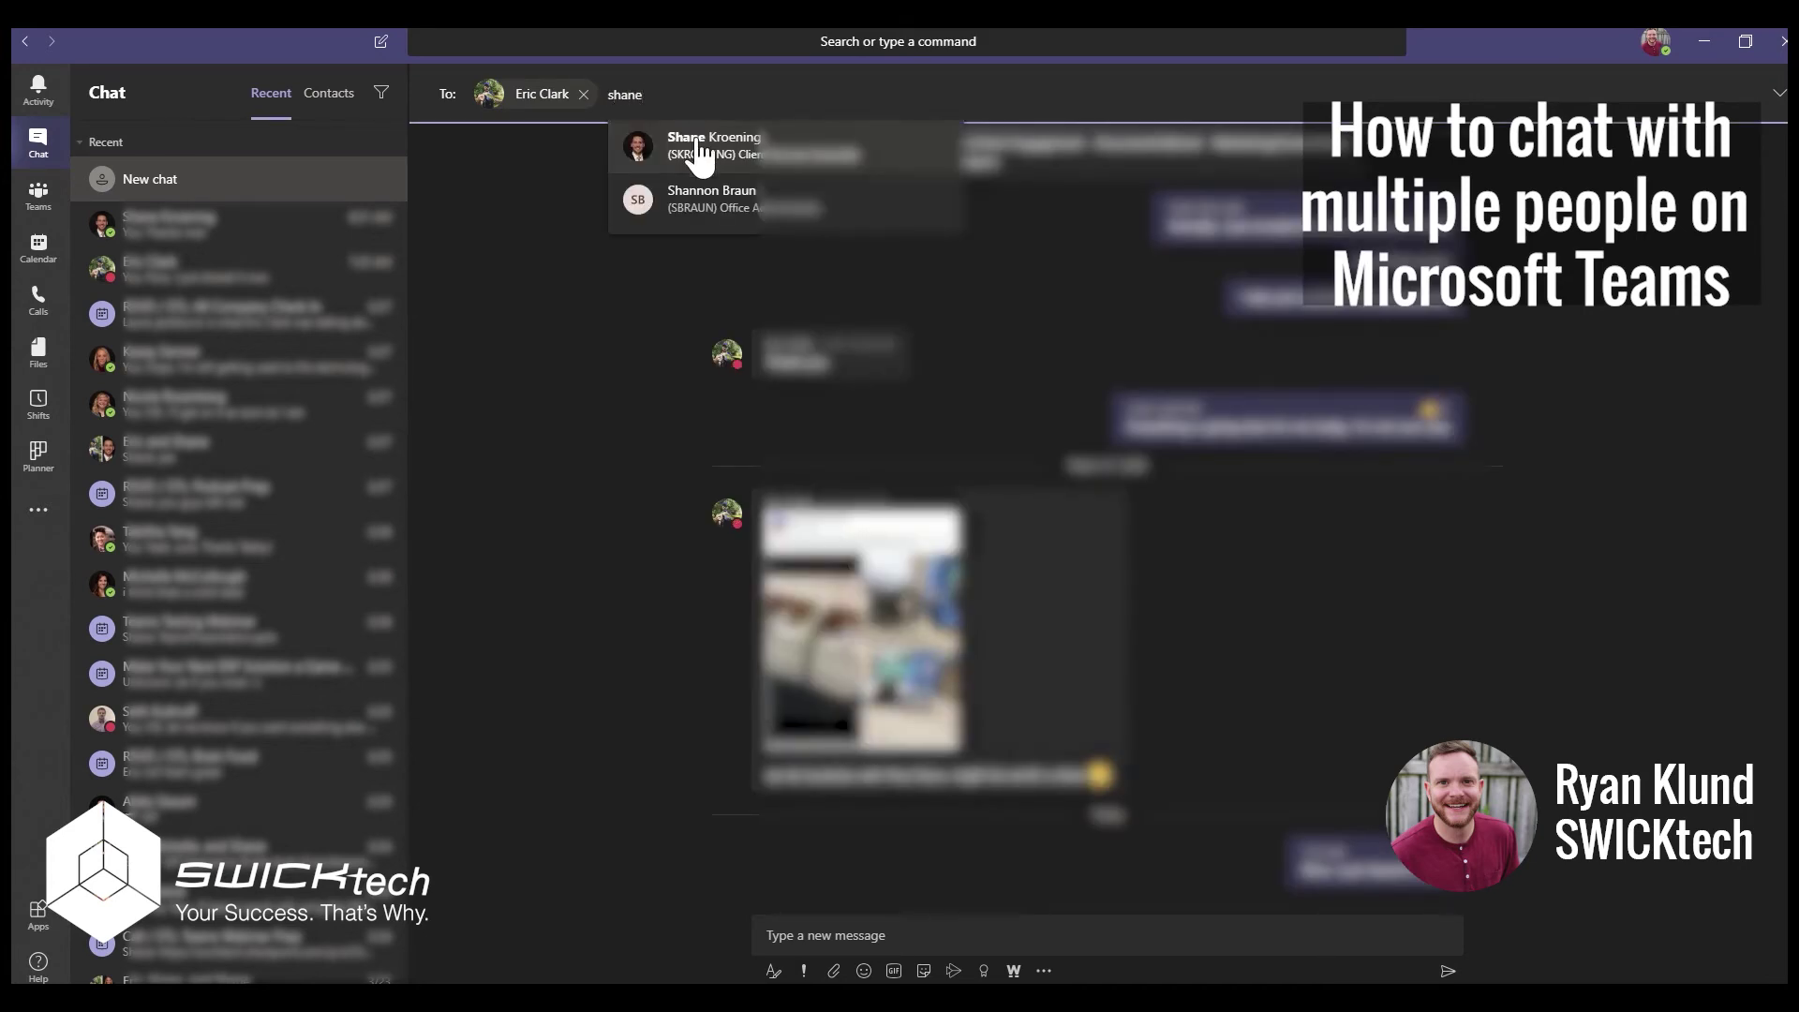
left_click(707, 147)
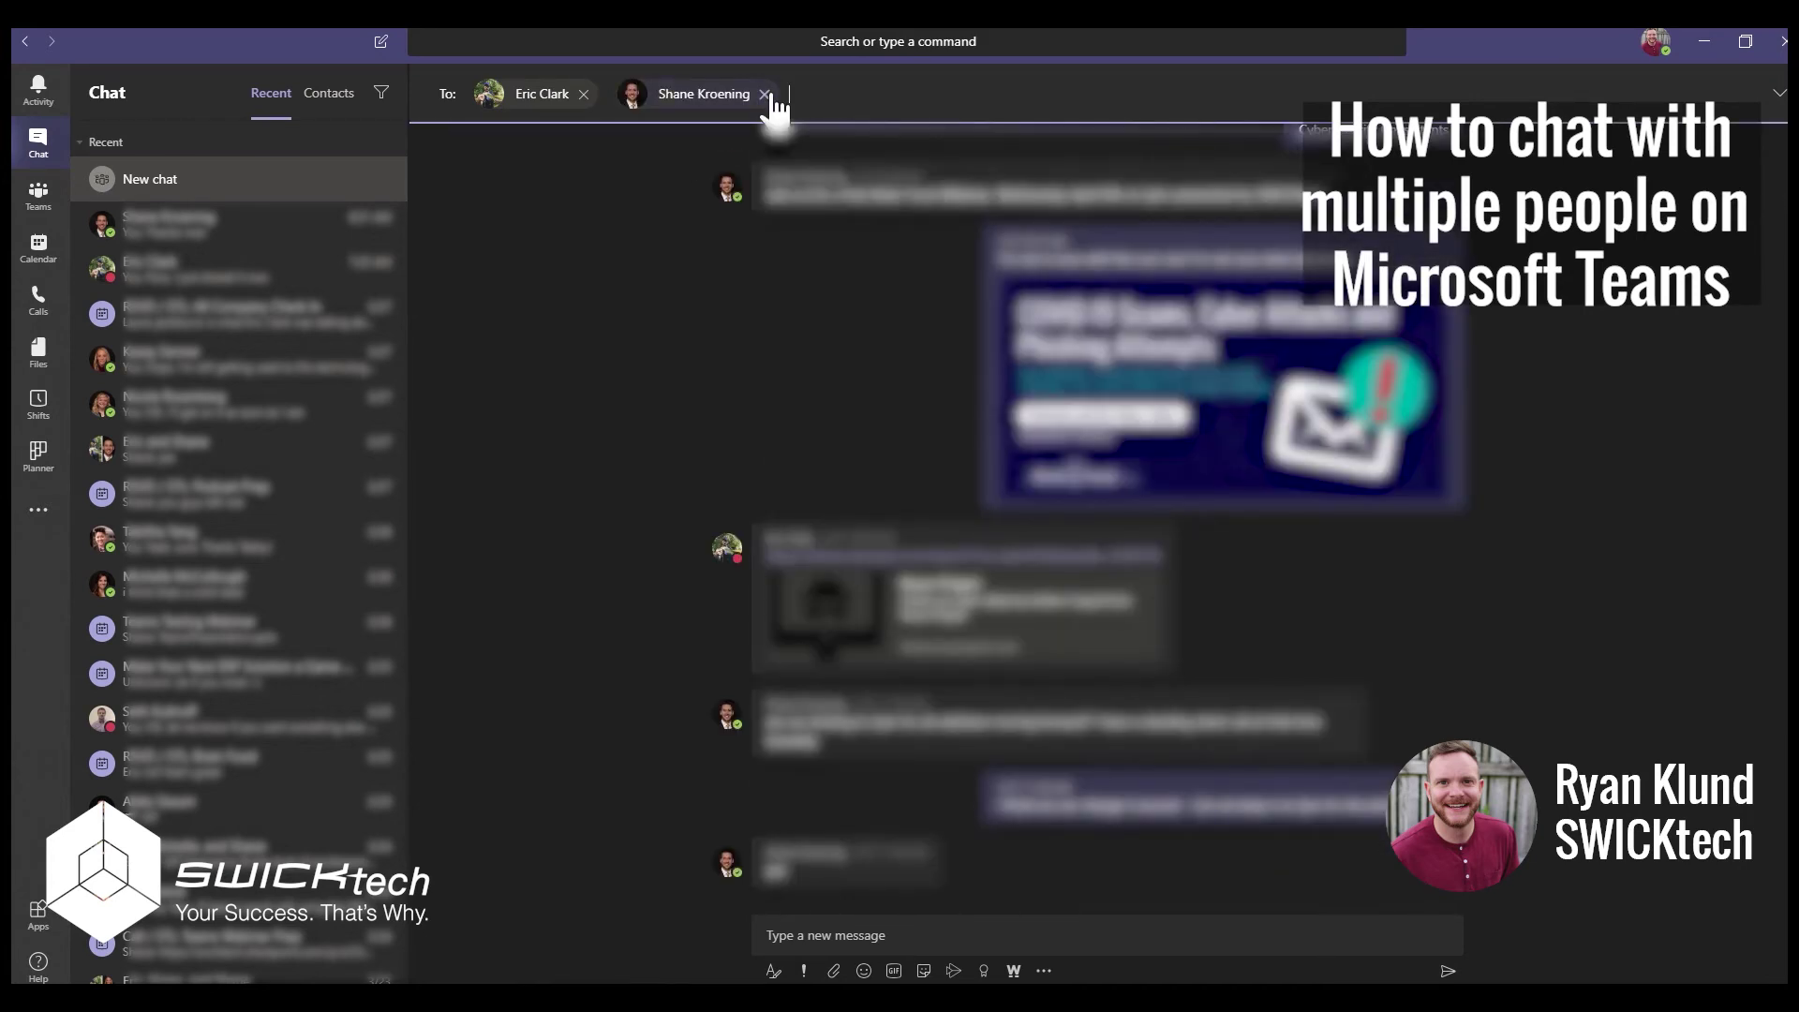
type("kasey")
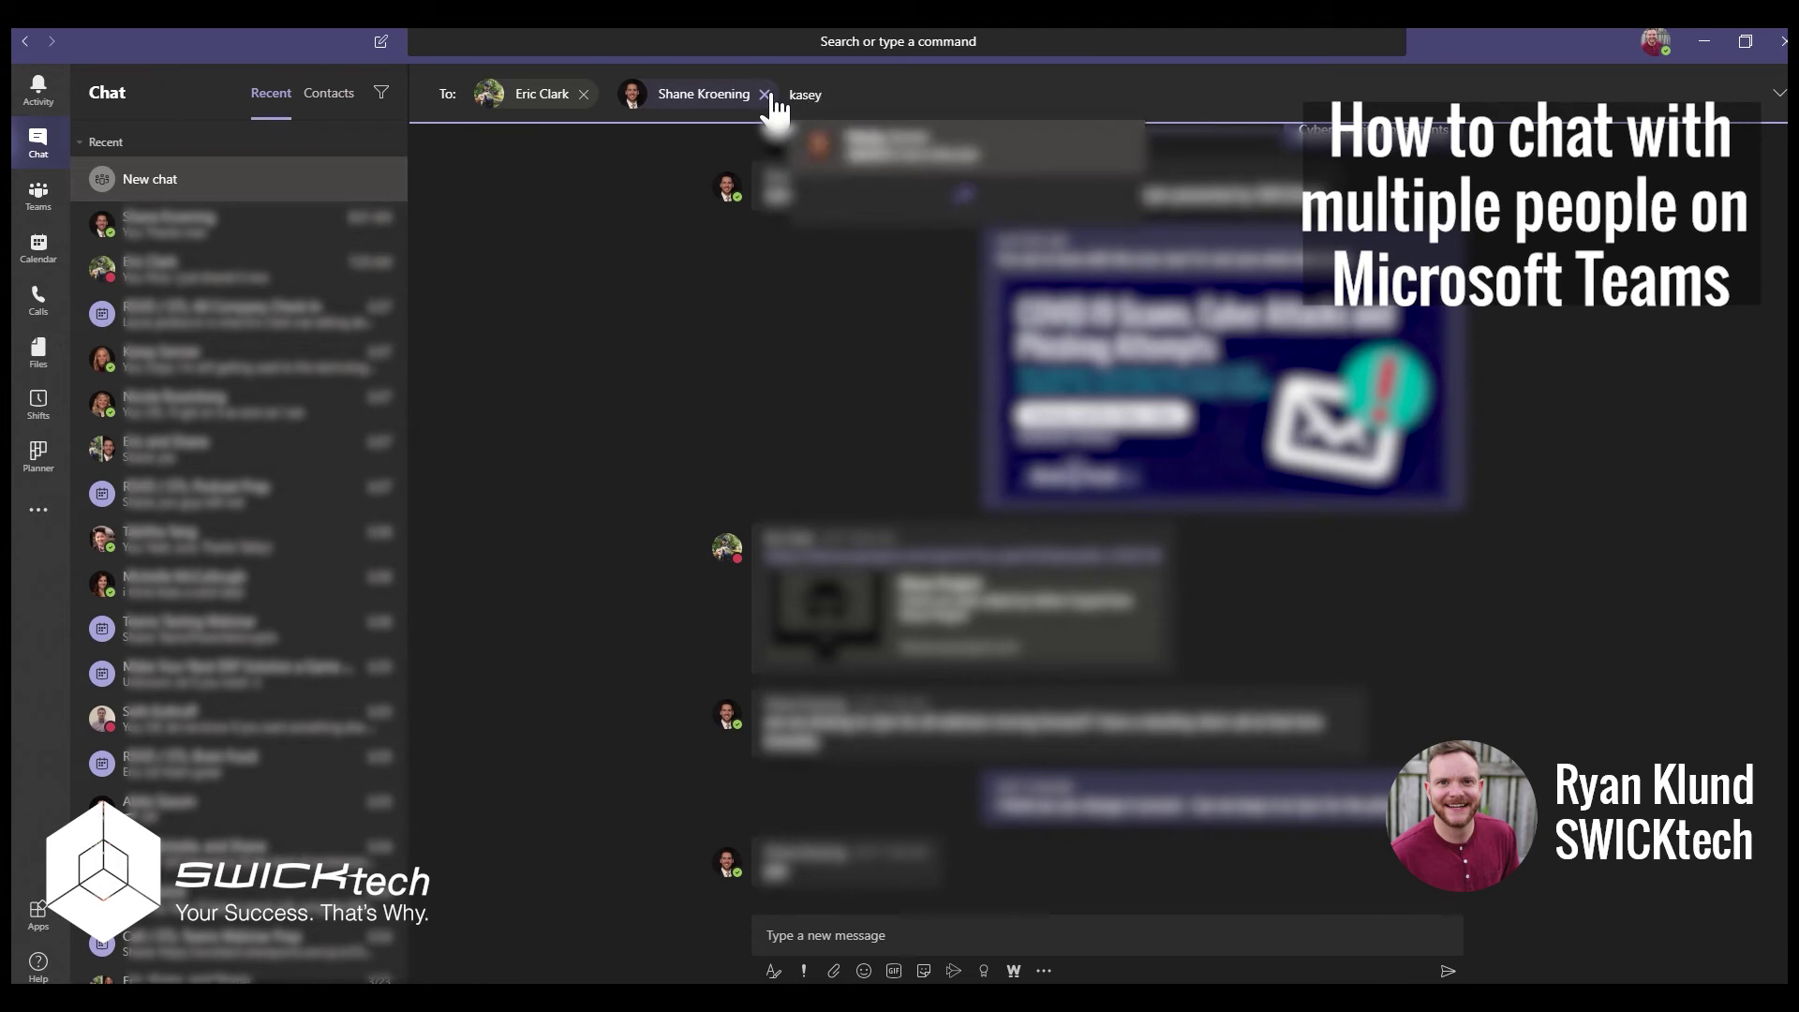
key("Return")
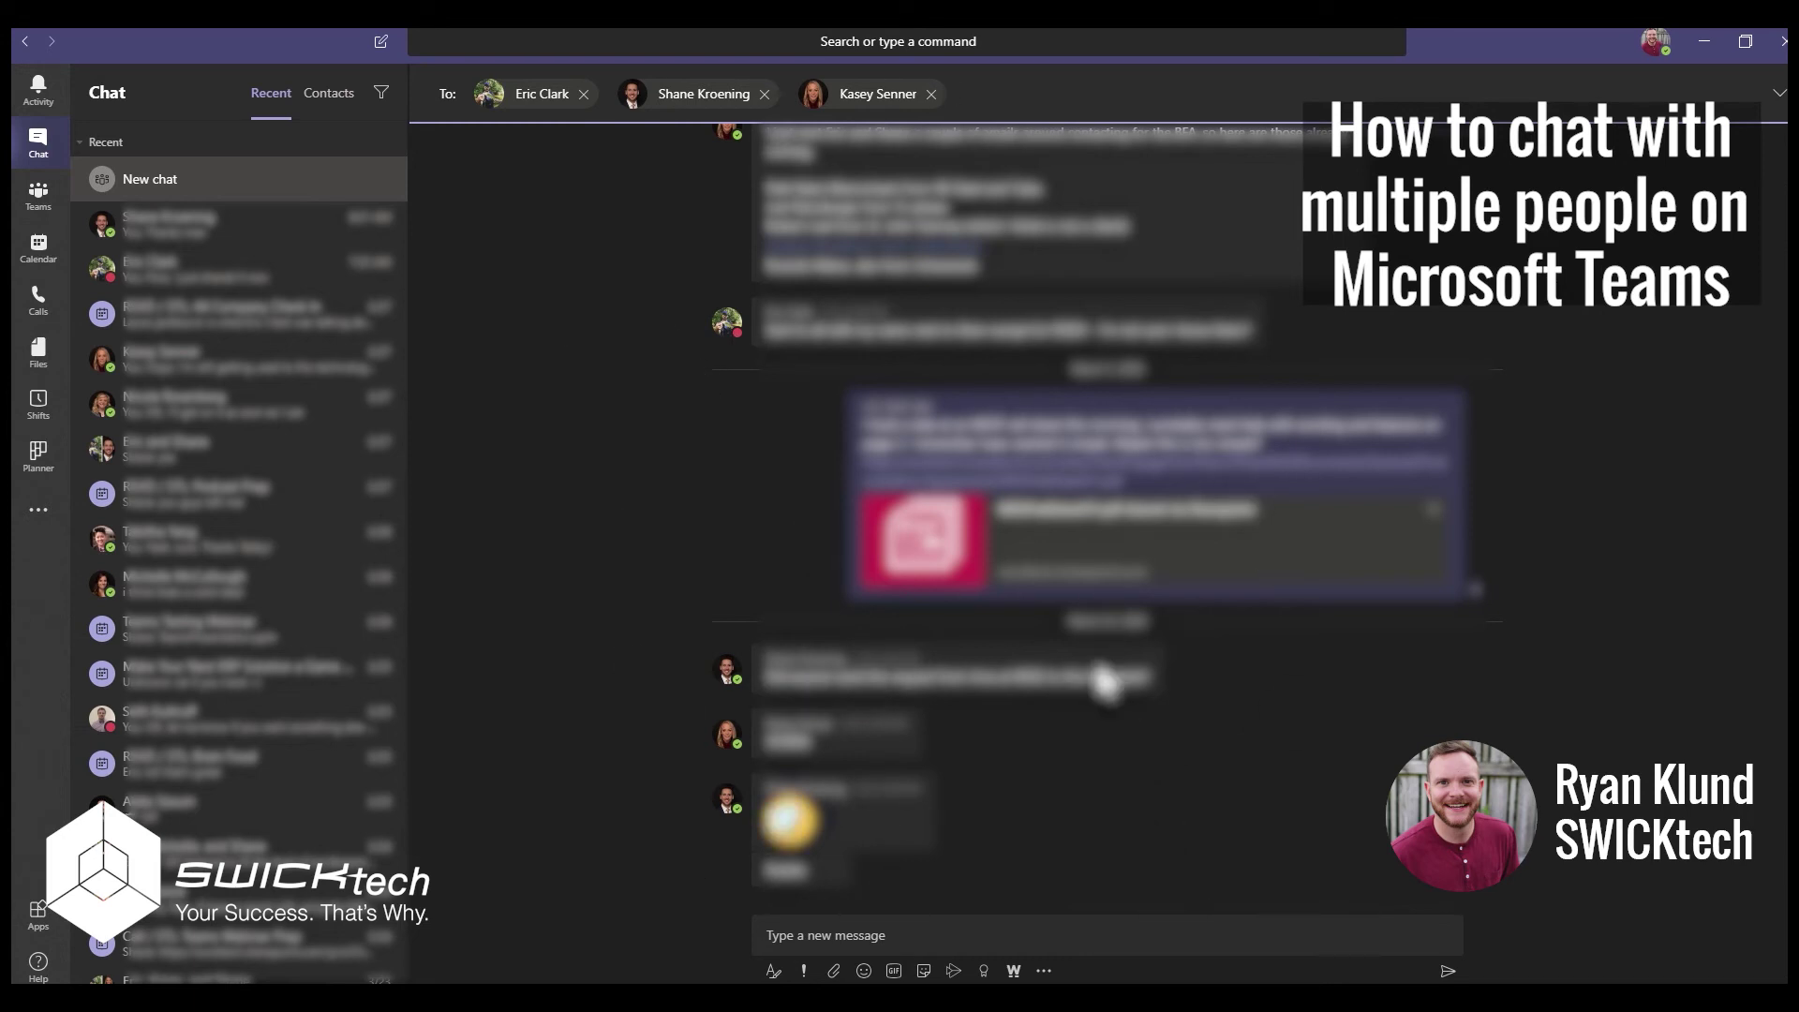
left_click(955, 937)
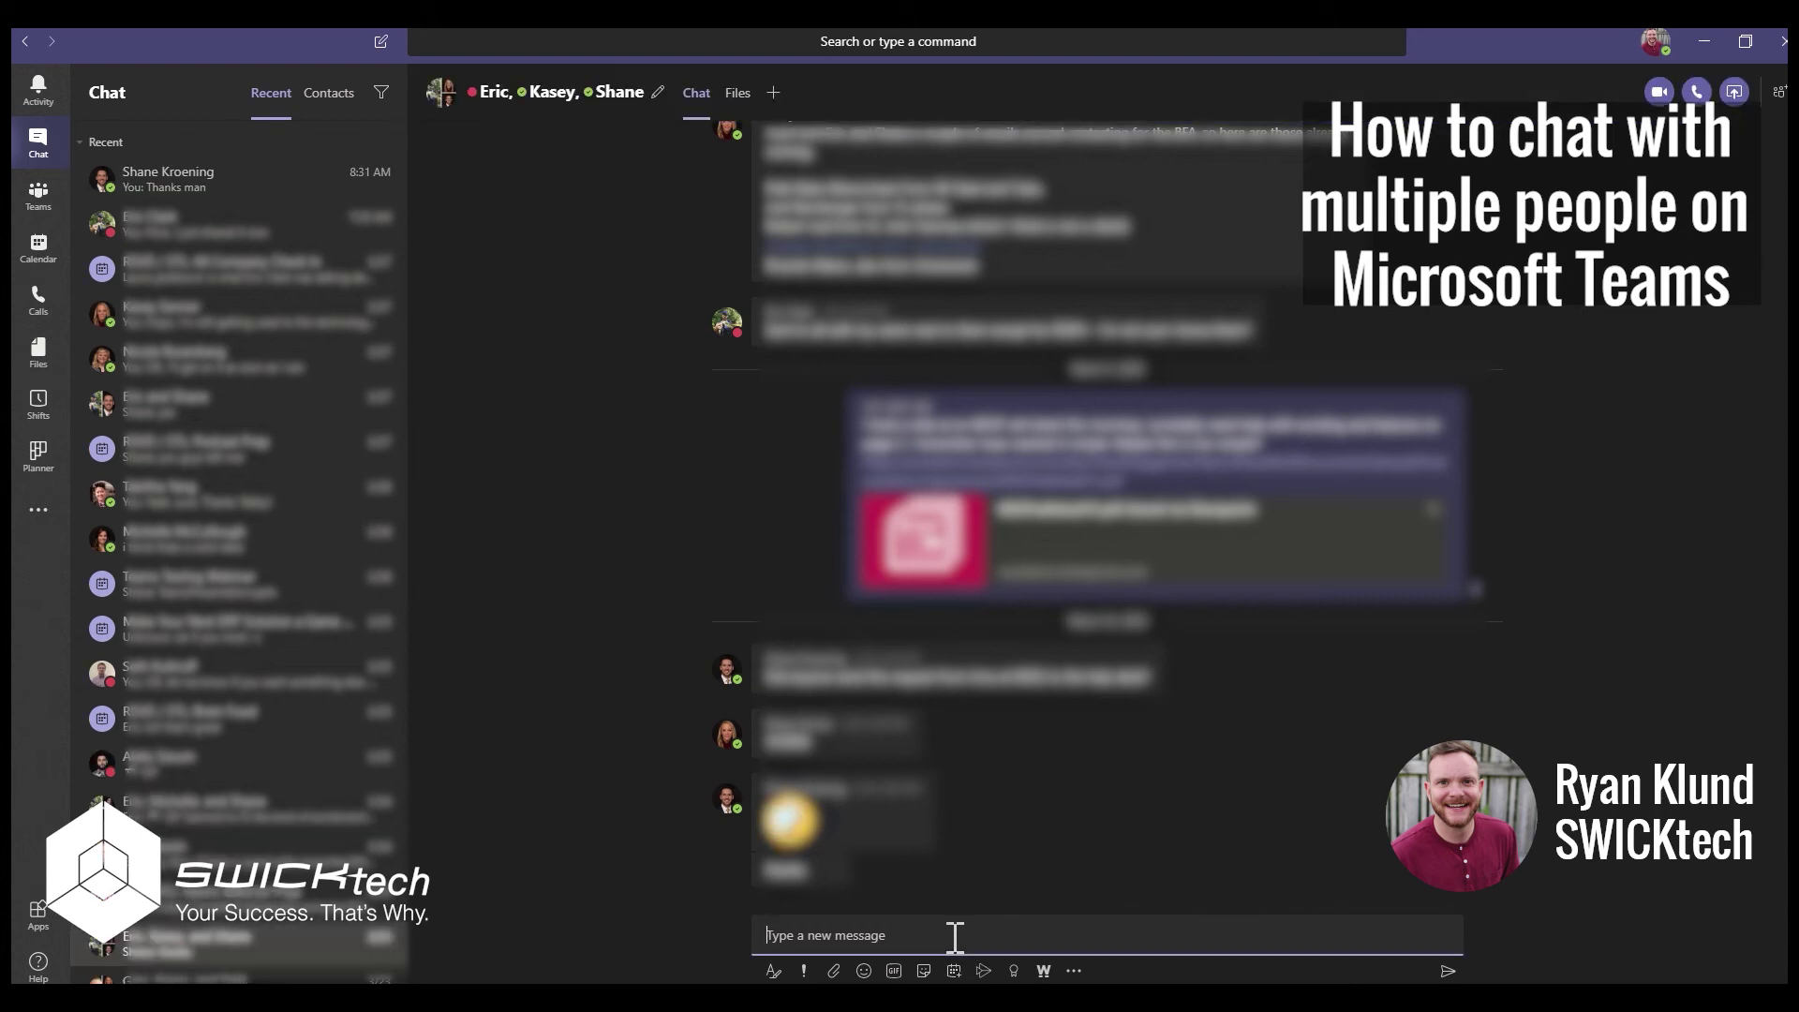
type("hee")
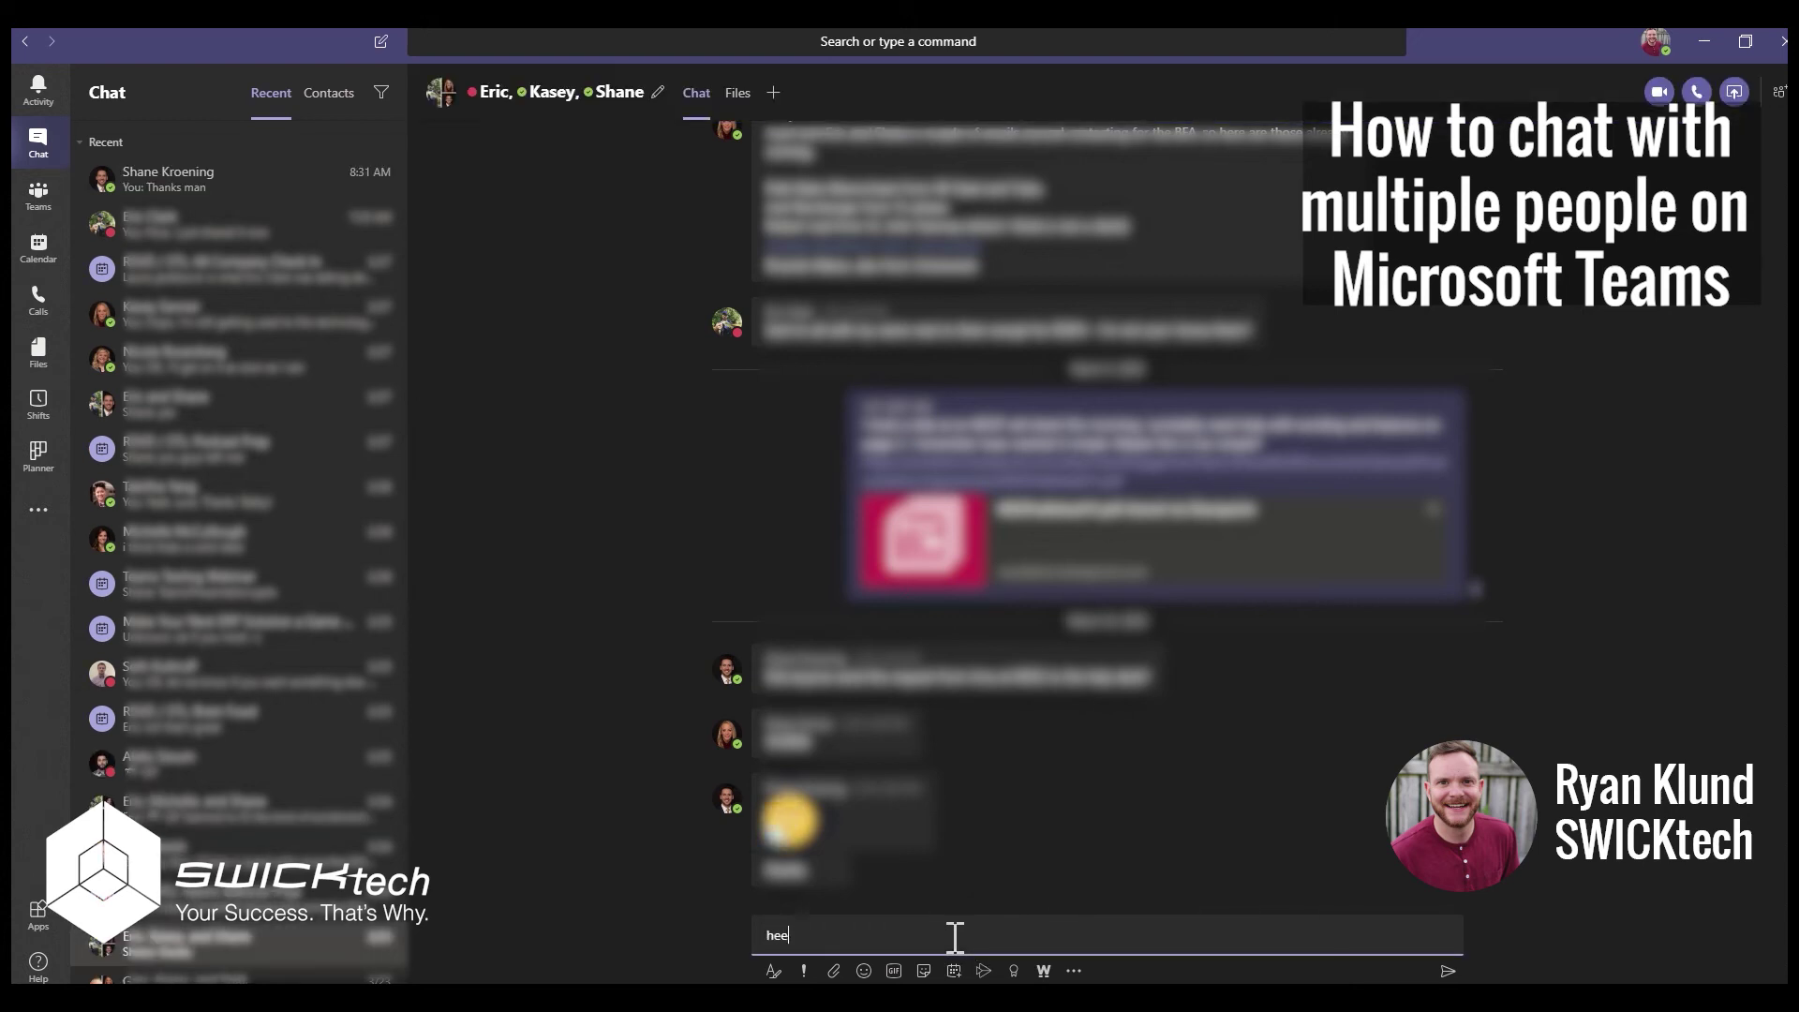
Fix typos in the unsent 'hey guys' draft message.
key("BackSpace")
type("yy")
key("BackSpace")
key("BackSpace")
type("y guys")
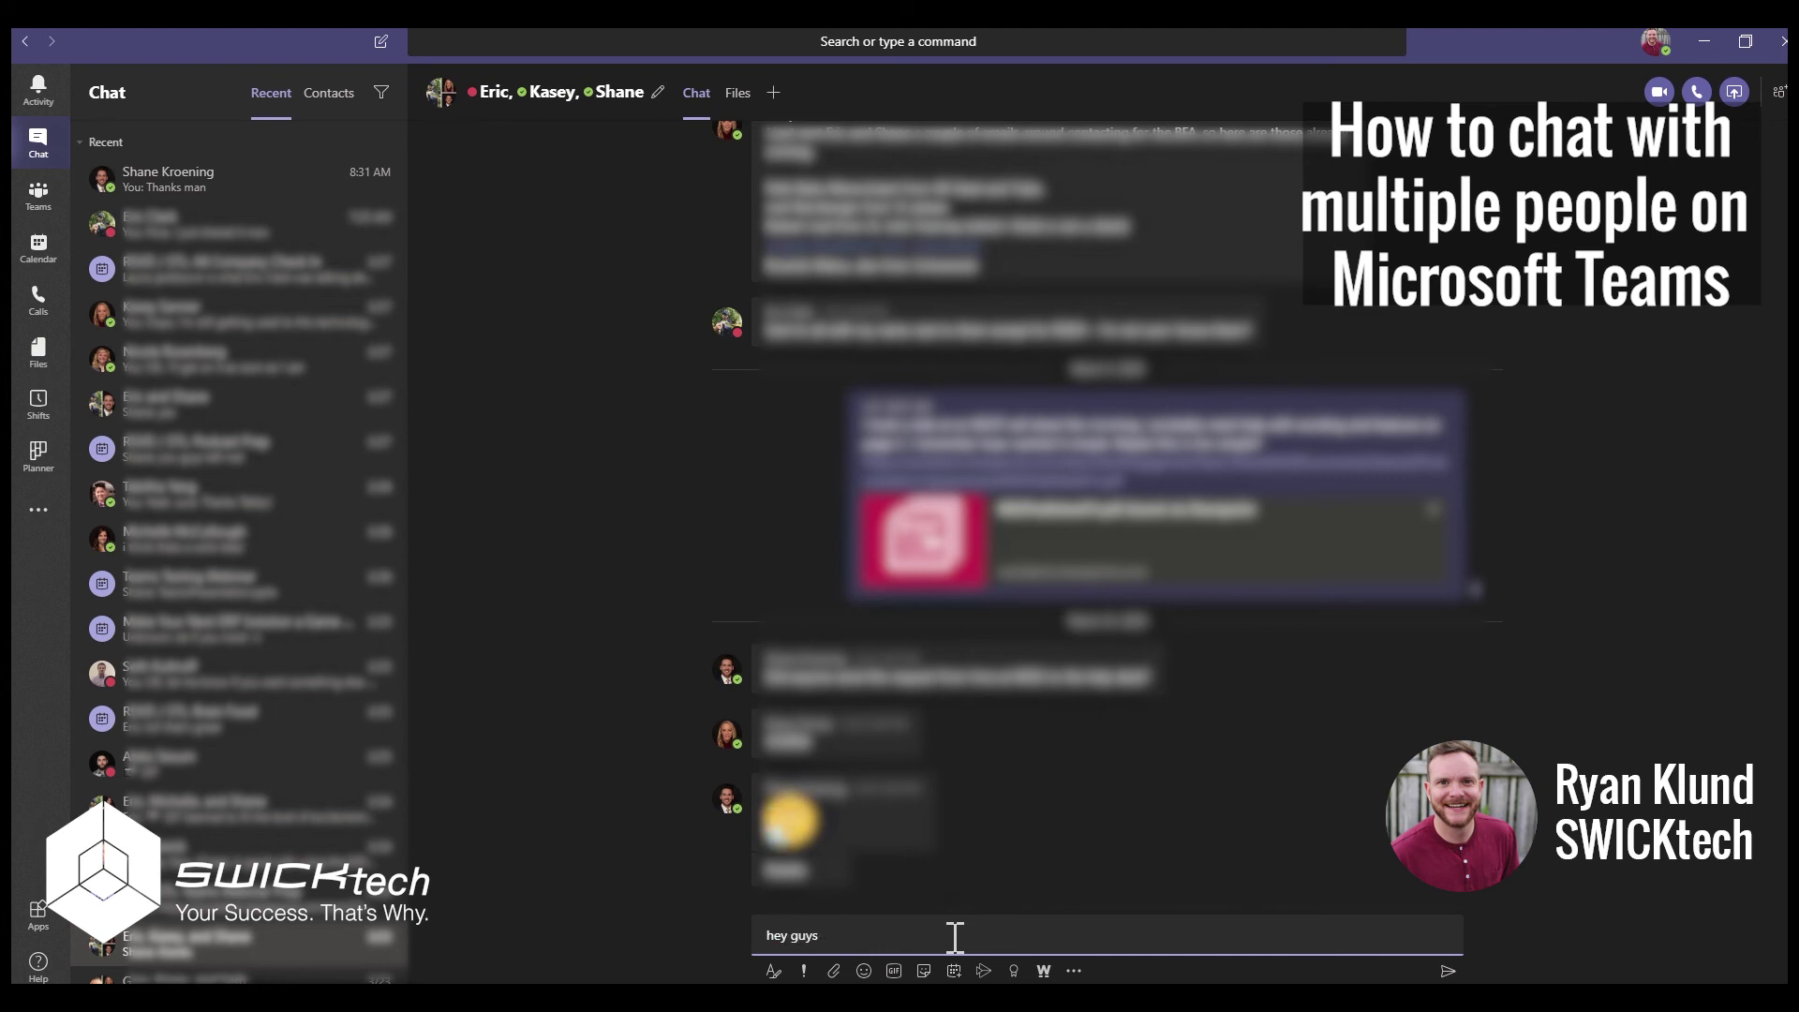